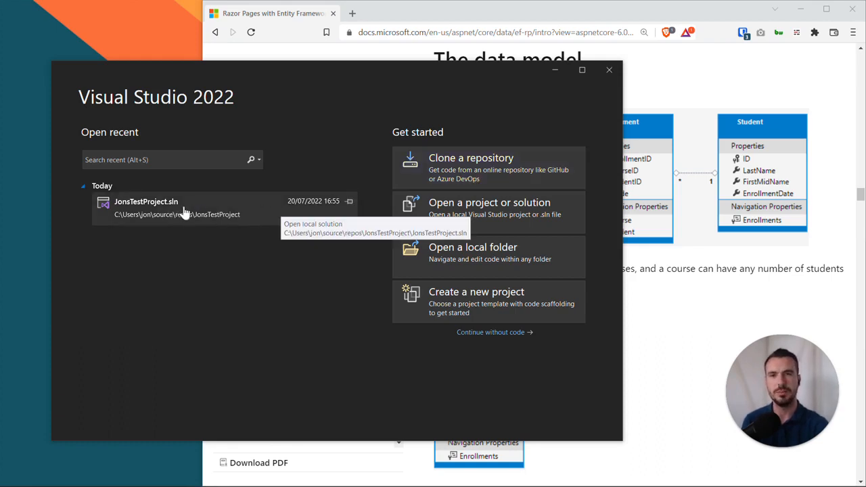
Reopen the recent JonsTestProject solution from the start window.
{"action": "left_click", "coordinate": [163, 207]}
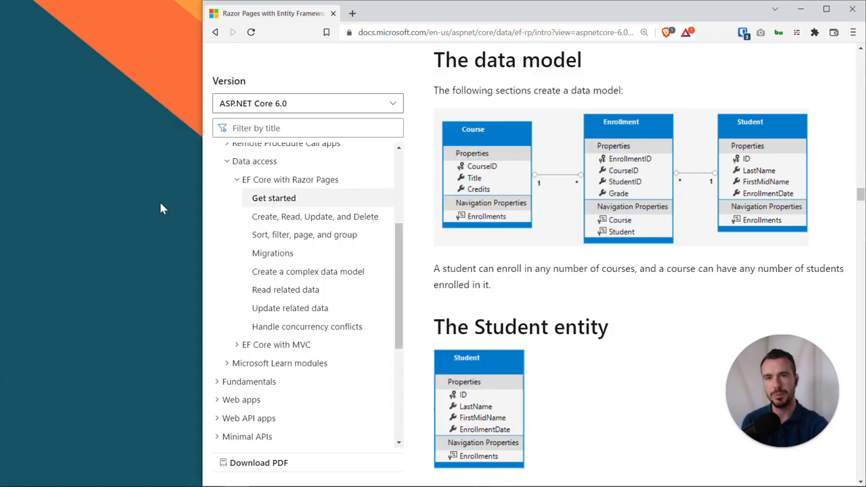